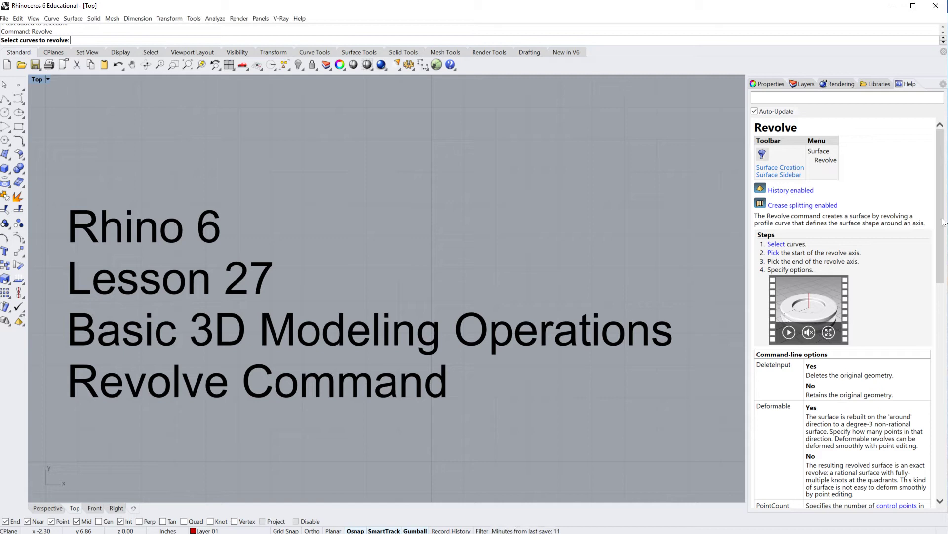
- Browse the Surface menu and the Surface Creation flyout without choosing a command
scroll(942, 278, down, 1)
scroll(942, 278, up, 1)
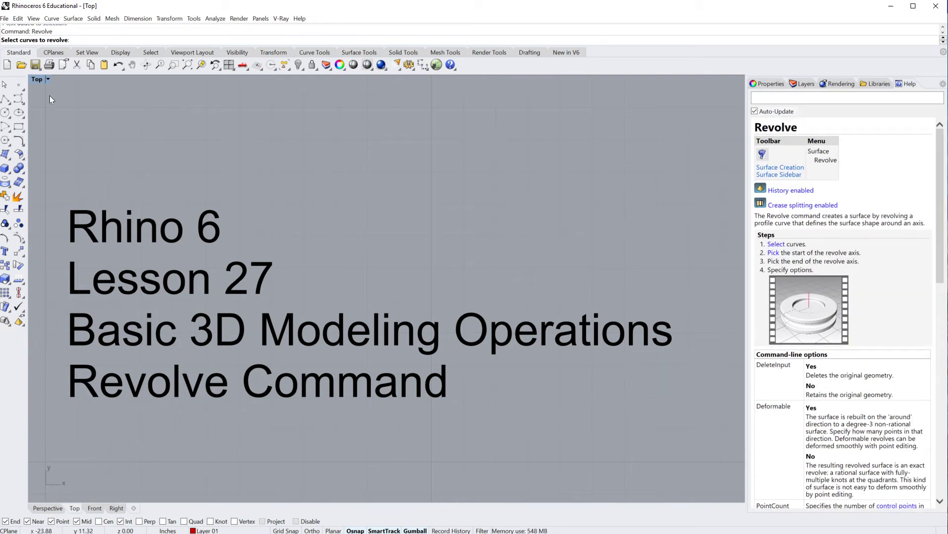
click(74, 18)
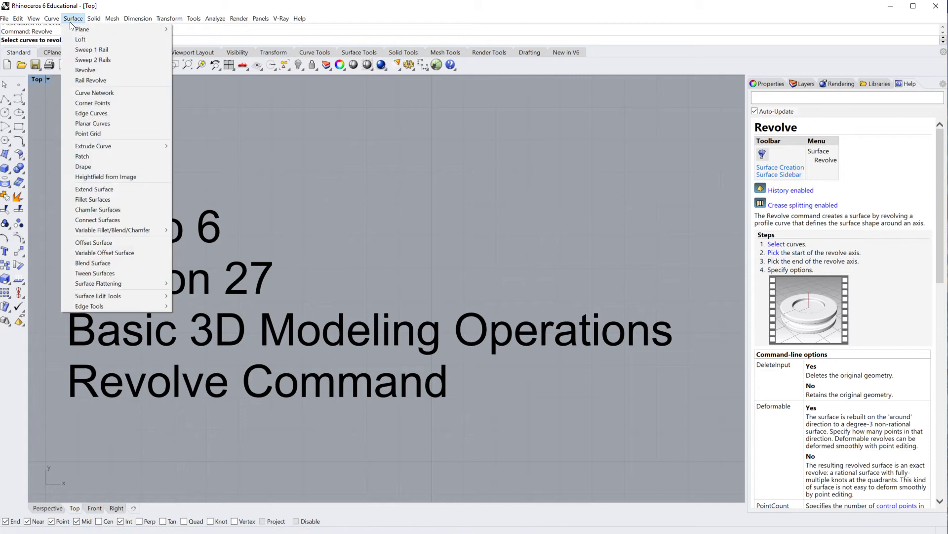
click(283, 137)
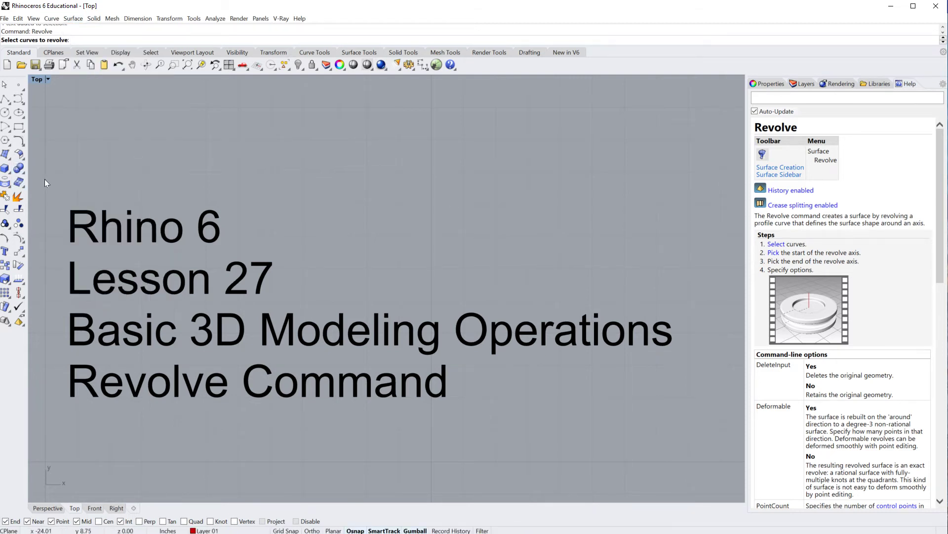
click(10, 160)
- Cancel the pending Revolve, restart it by typing Revolve, then cancel it again
key(Escape)
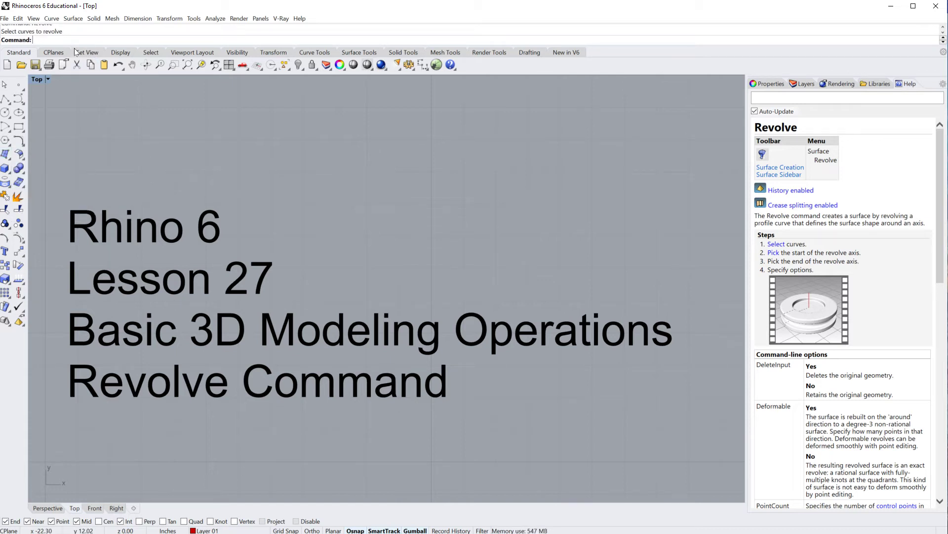
text(Revolve)
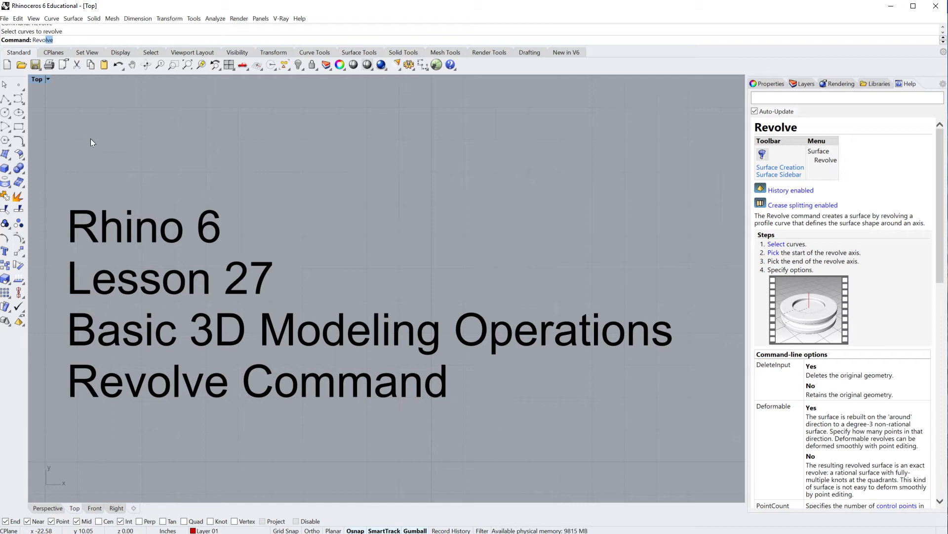
key(Return)
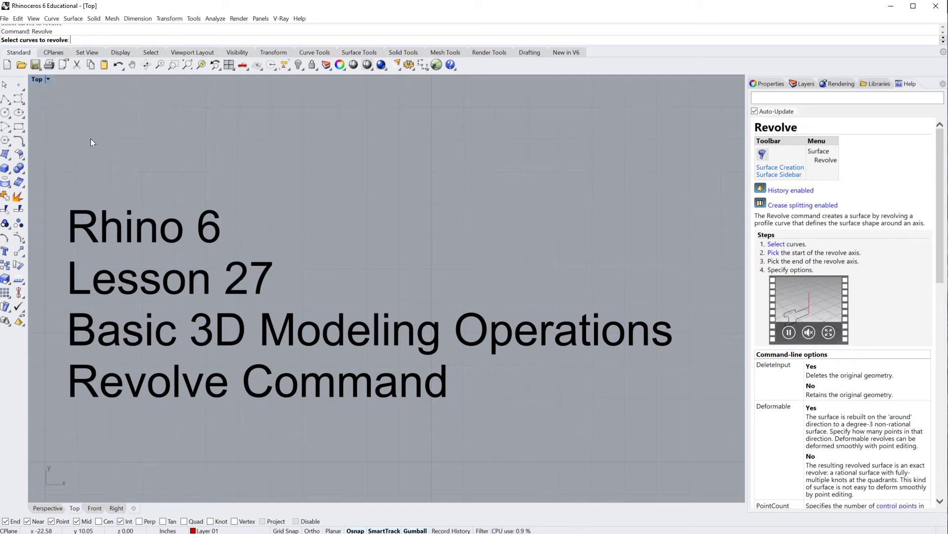
key(Escape)
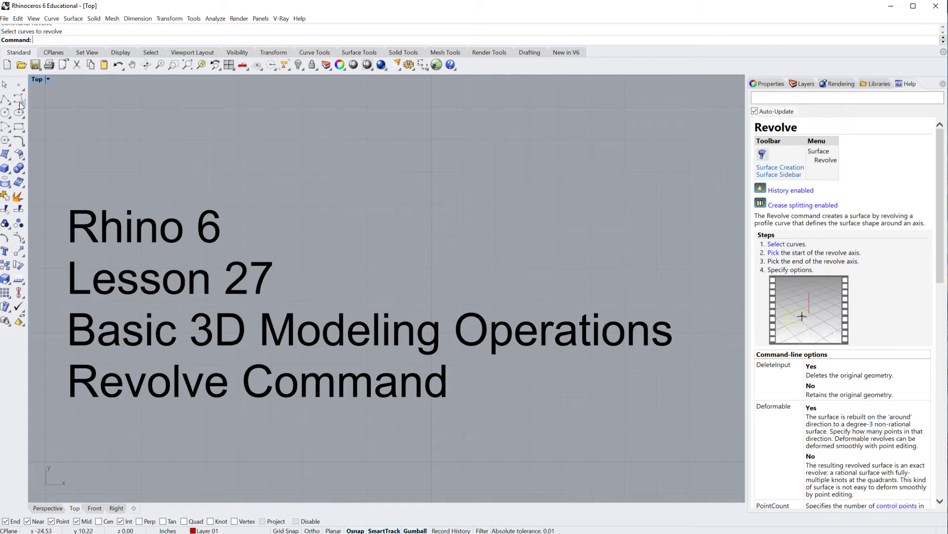
- Restore the four-viewport layout, nudge the Front view, and orbit Perspective to frame the profile and axis
double_click(41, 79)
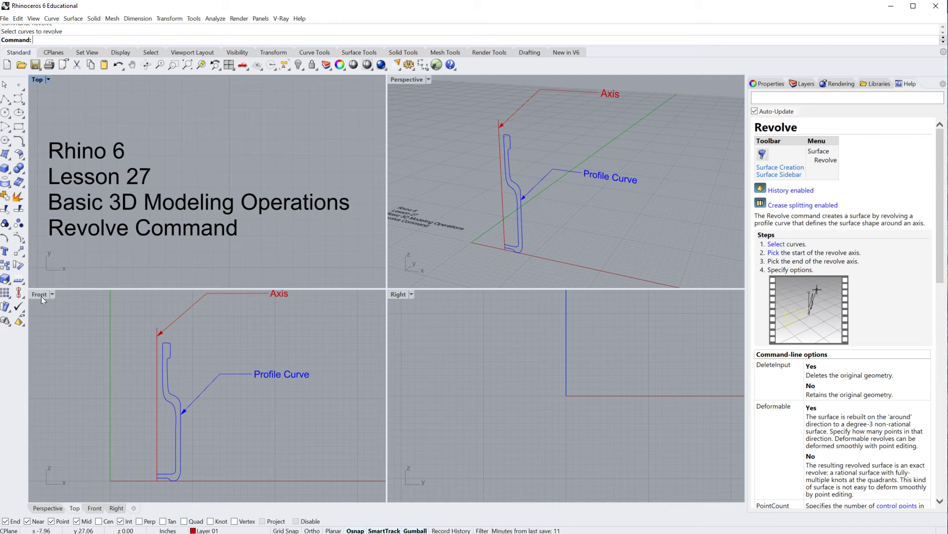
right_drag(309, 344, 301, 349)
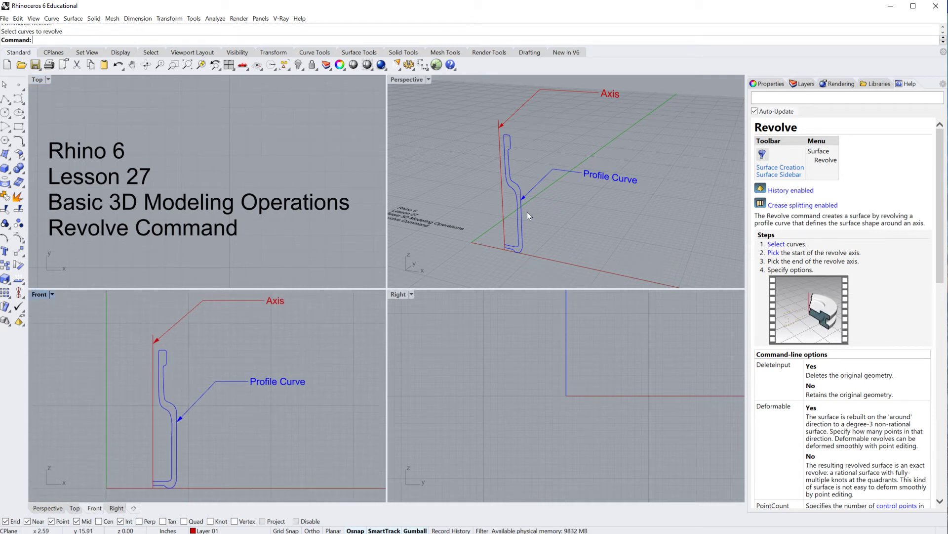
right_drag(575, 233, 554, 238)
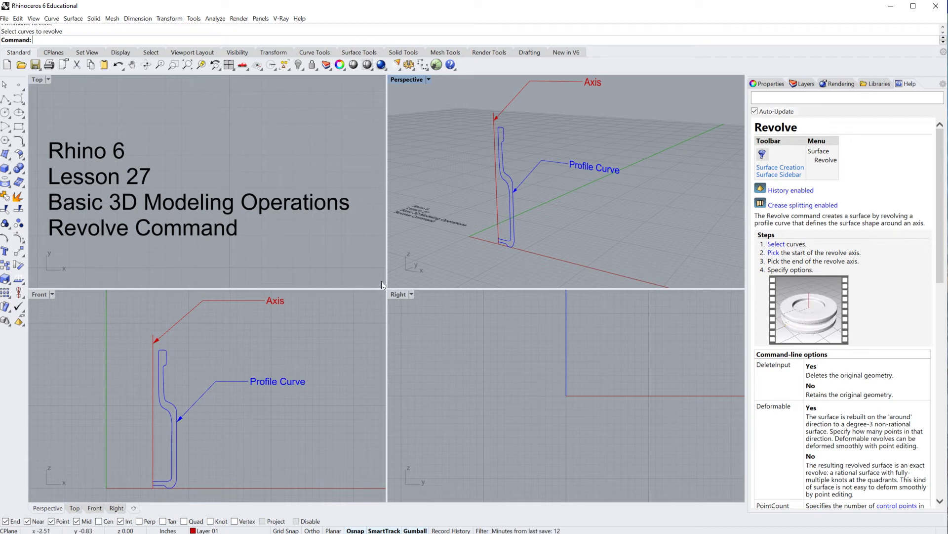
right_drag(522, 256, 578, 241)
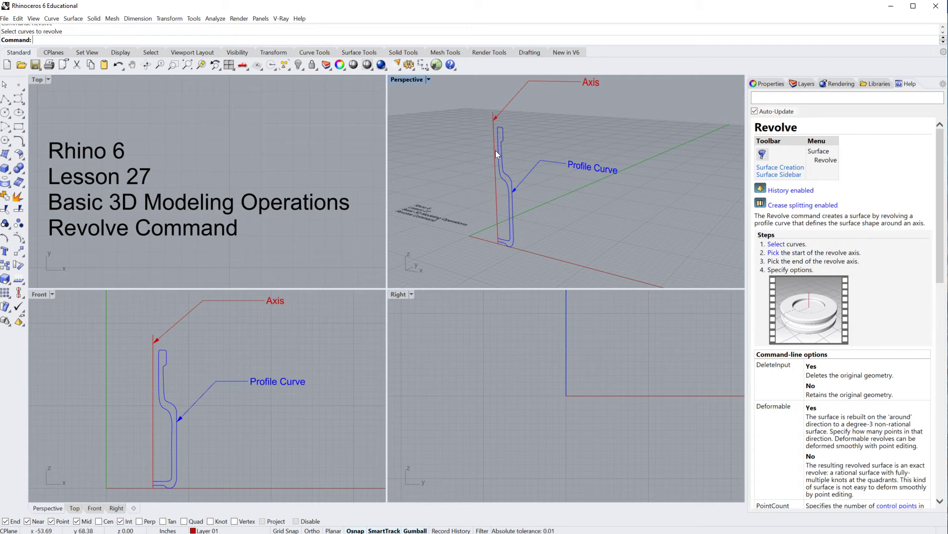
right_drag(490, 157, 471, 192)
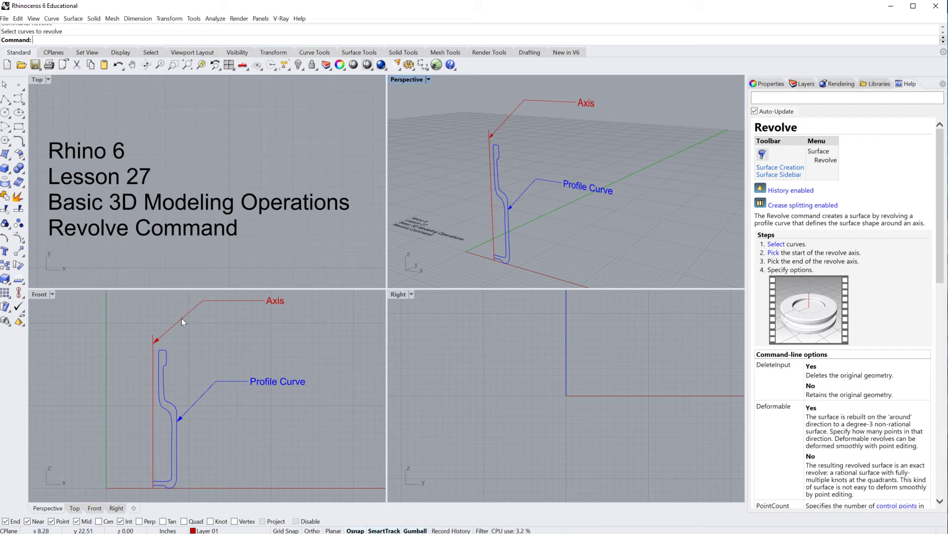
- Maximize and centre the Perspective view, then start Revolve from the Surface Creation flyout
double_click(411, 80)
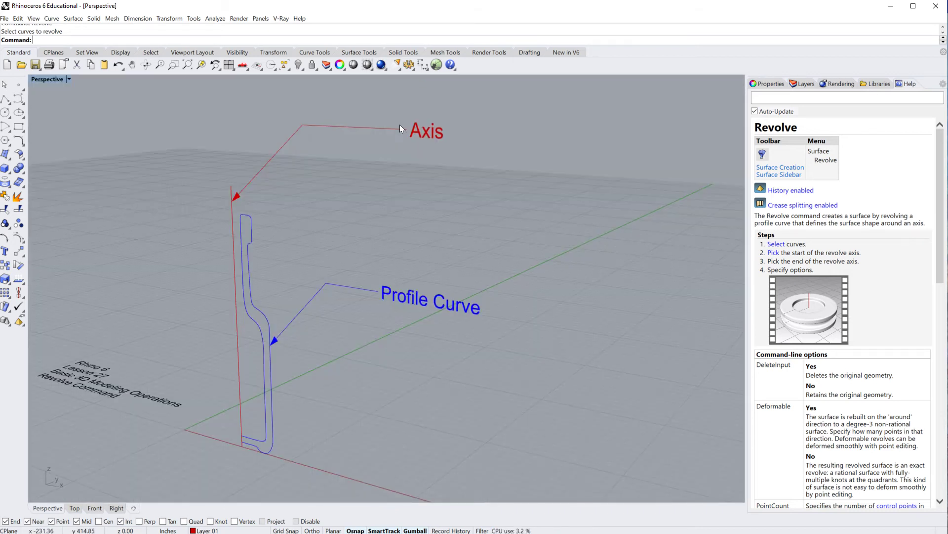
shift+right_drag(362, 255, 488, 239)
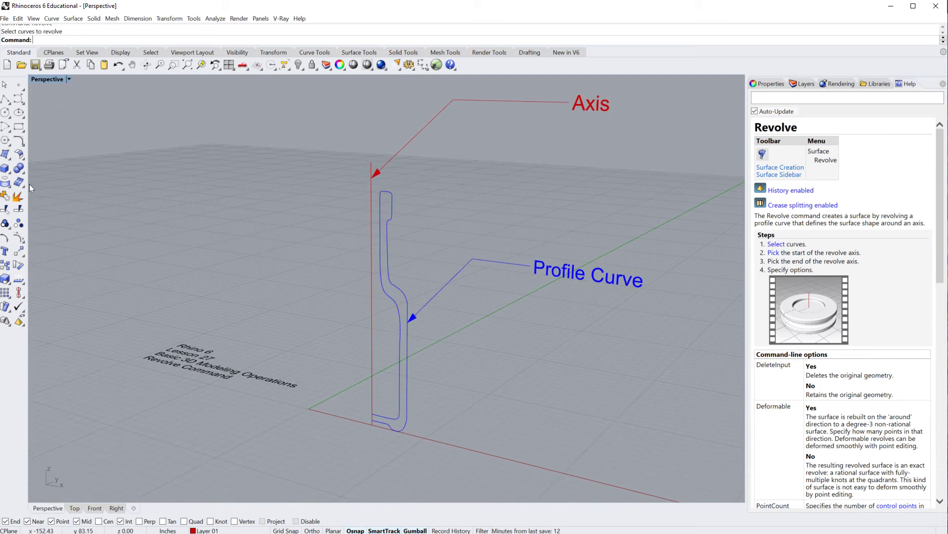
click(73, 18)
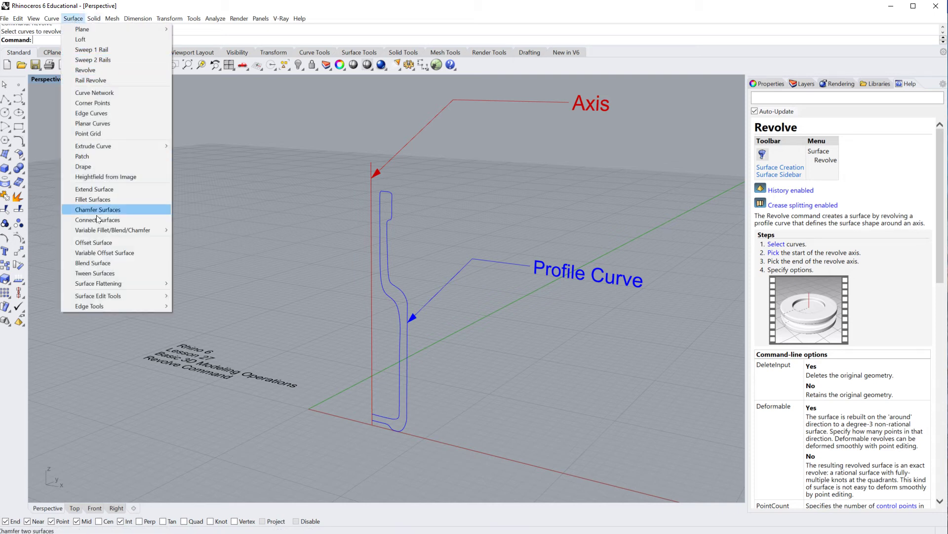
click(78, 236)
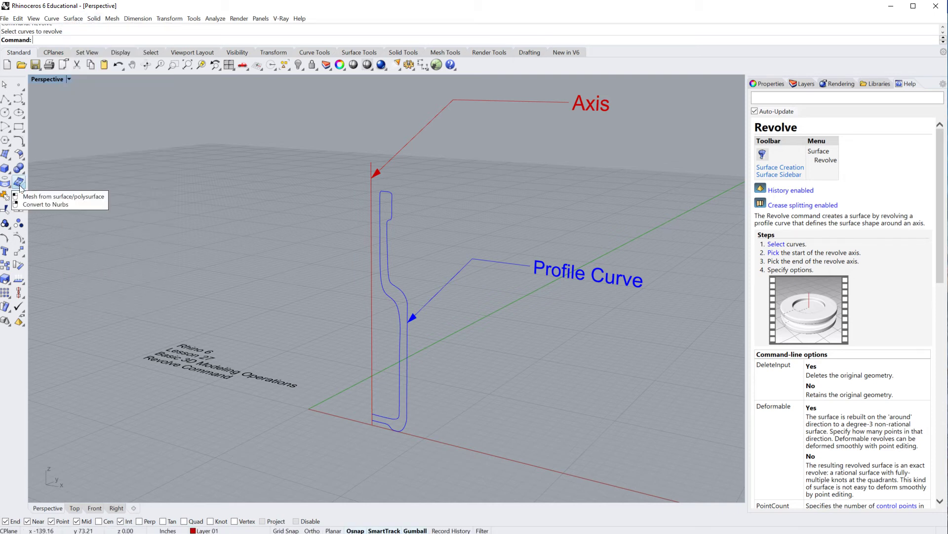
click(10, 161)
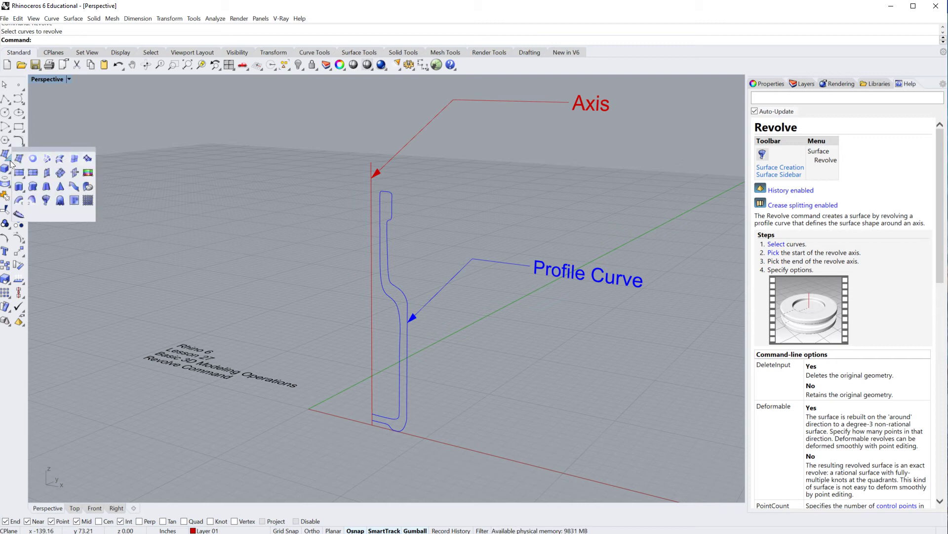
click(47, 200)
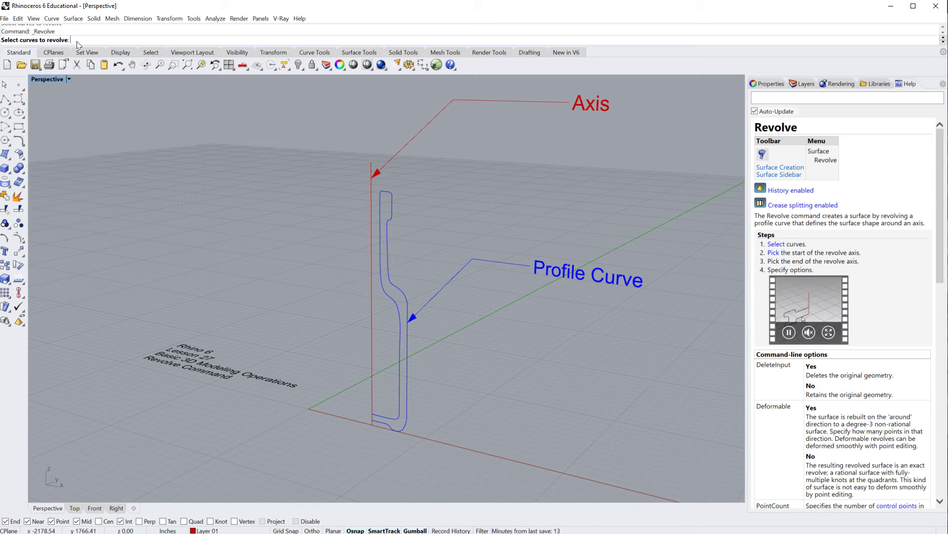
- Revolve the profile curve around the red axis from its bottom to top, picking start and revolution angles
click(407, 369)
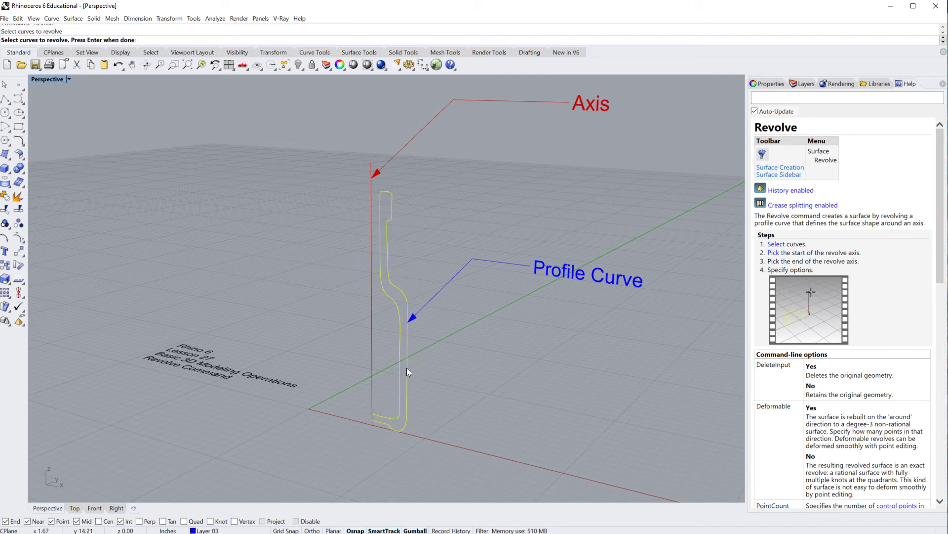
key(Return)
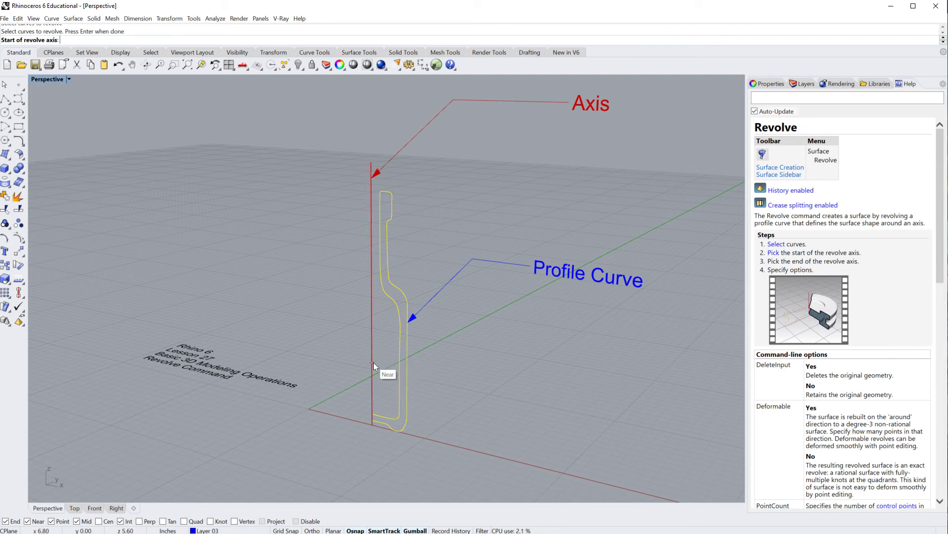
click(370, 427)
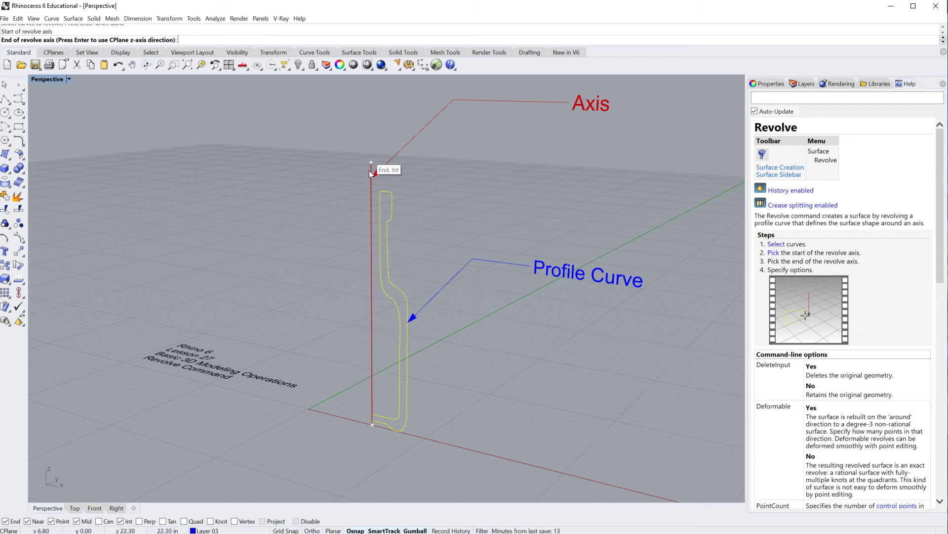
click(370, 248)
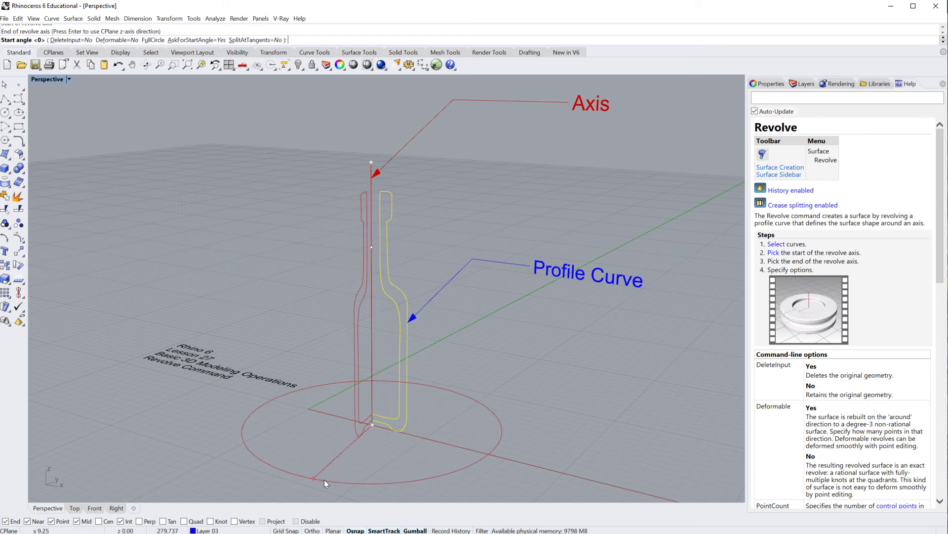
click(336, 384)
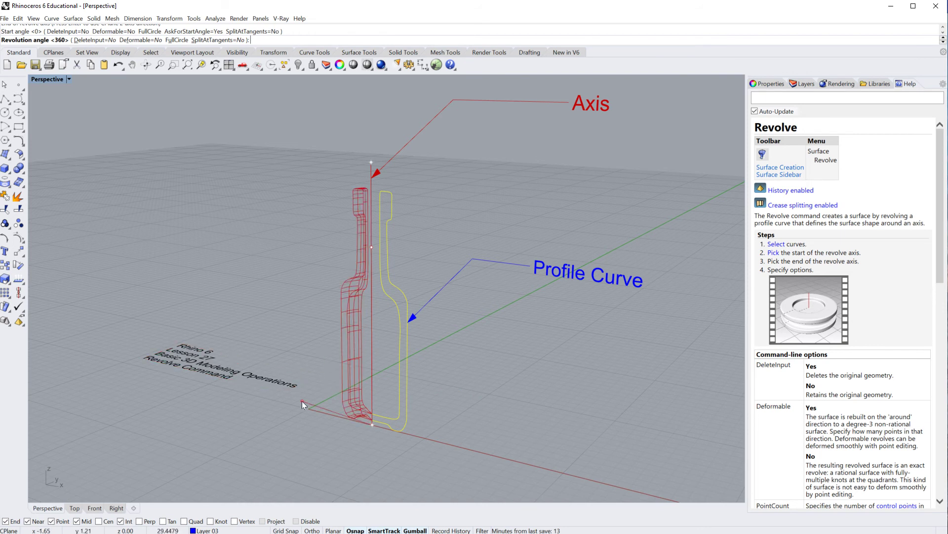
click(385, 454)
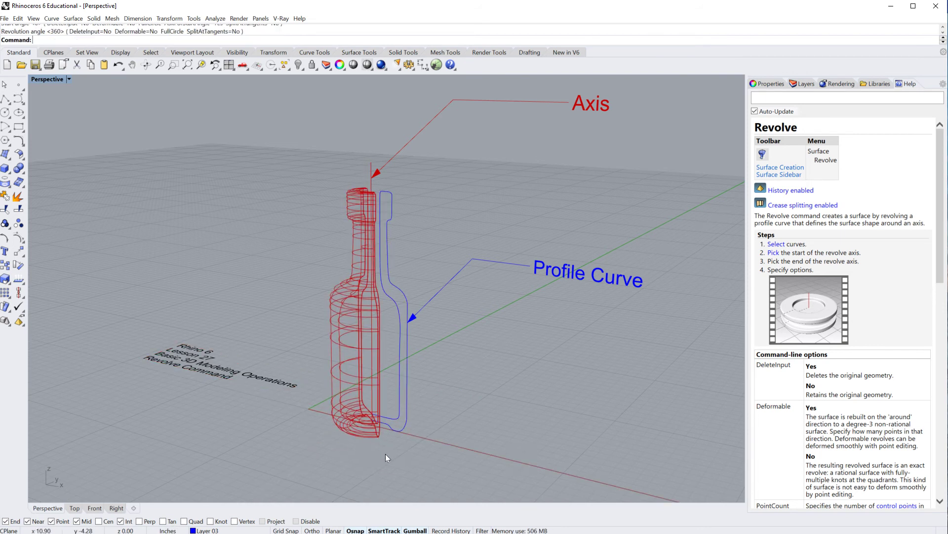
- Show Perspective in Ghosted mode, orbit around the bottle, then delete the bottle surface
click(69, 80)
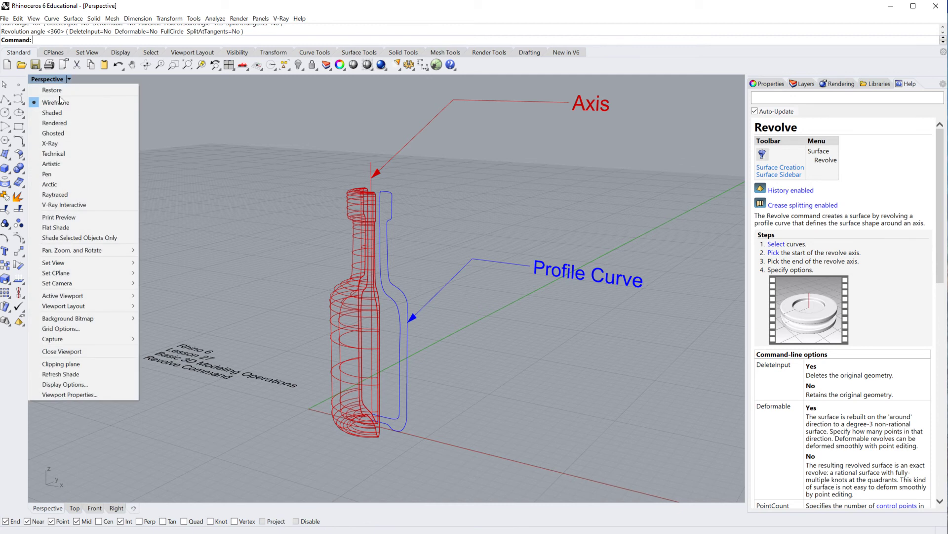
click(53, 134)
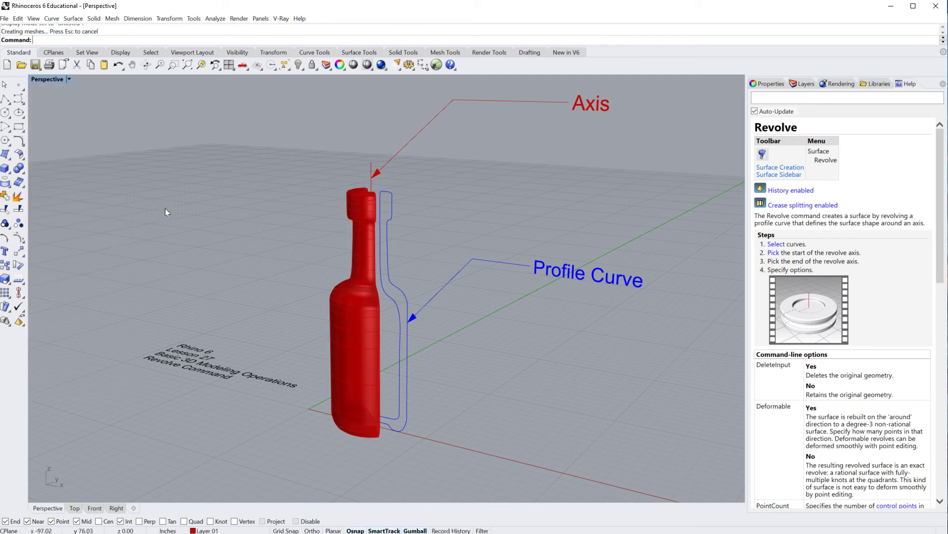
mouse_move(165, 209)
right_down()
mouse_move(226, 242)
mouse_move(189, 234)
mouse_move(160, 220)
mouse_move(171, 208)
mouse_move(263, 238)
mouse_move(250, 260)
mouse_move(199, 235)
mouse_move(310, 334)
right_up()
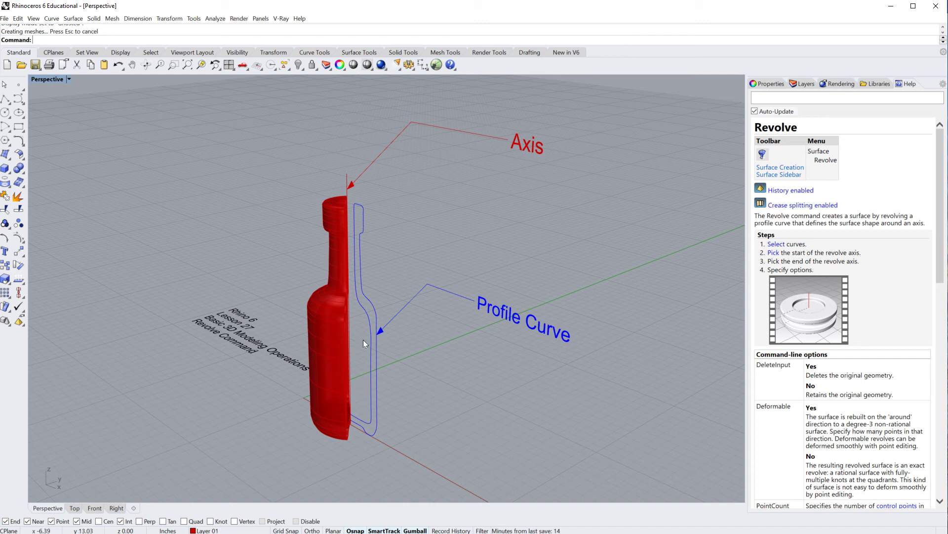
click(321, 304)
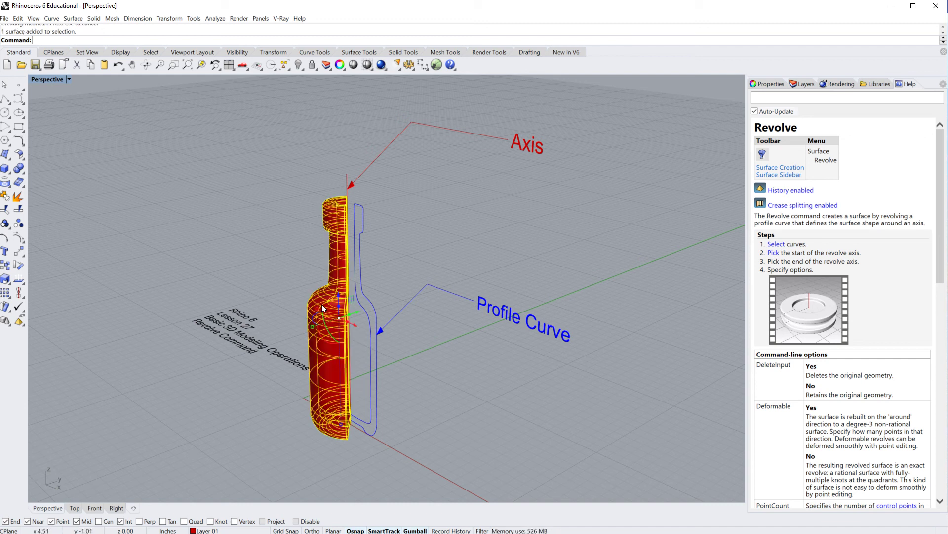
key(Delete)
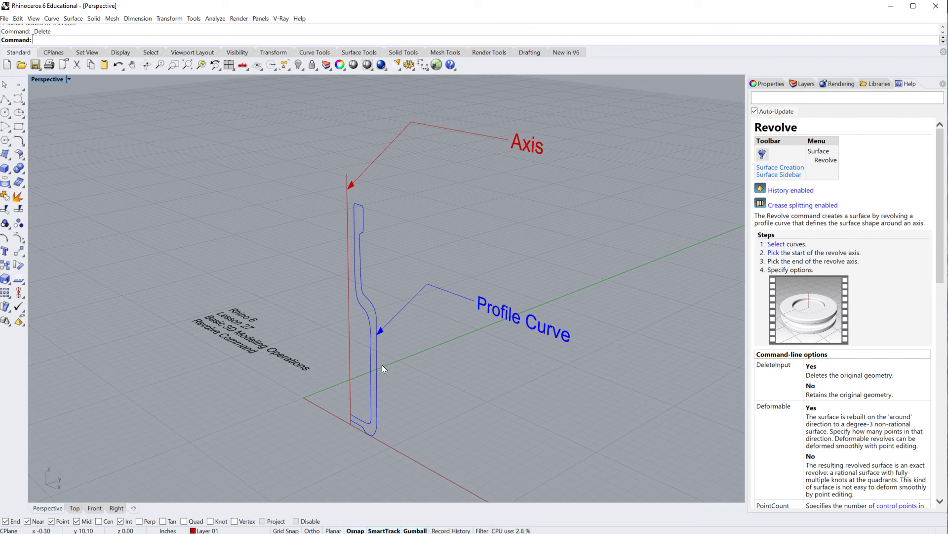
- Make Layer 03 current, then Revolve the profile curve with the axis starting at its top
click(804, 84)
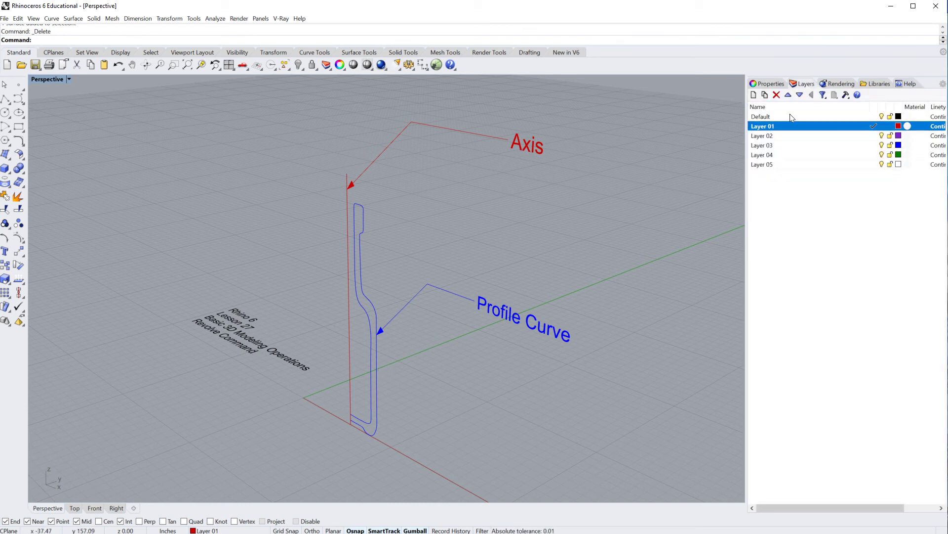
double_click(840, 149)
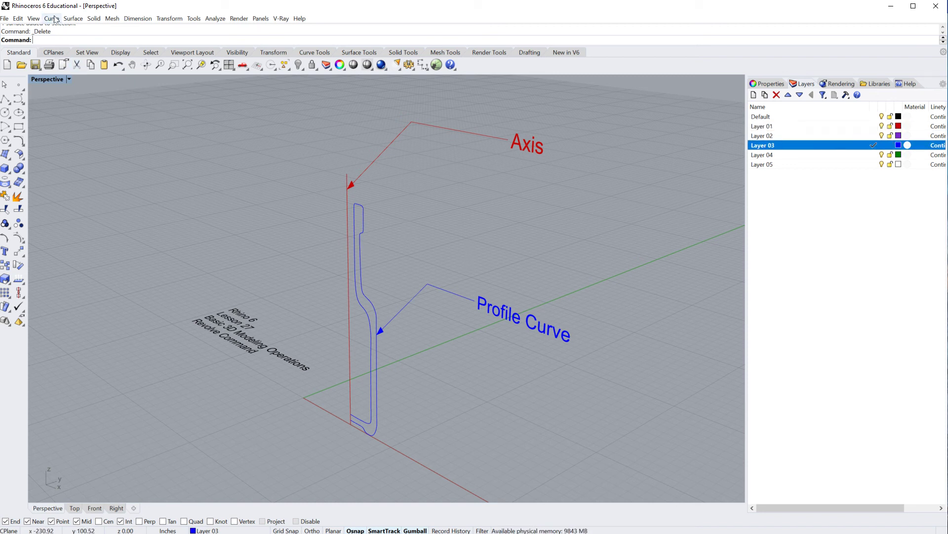
click(79, 20)
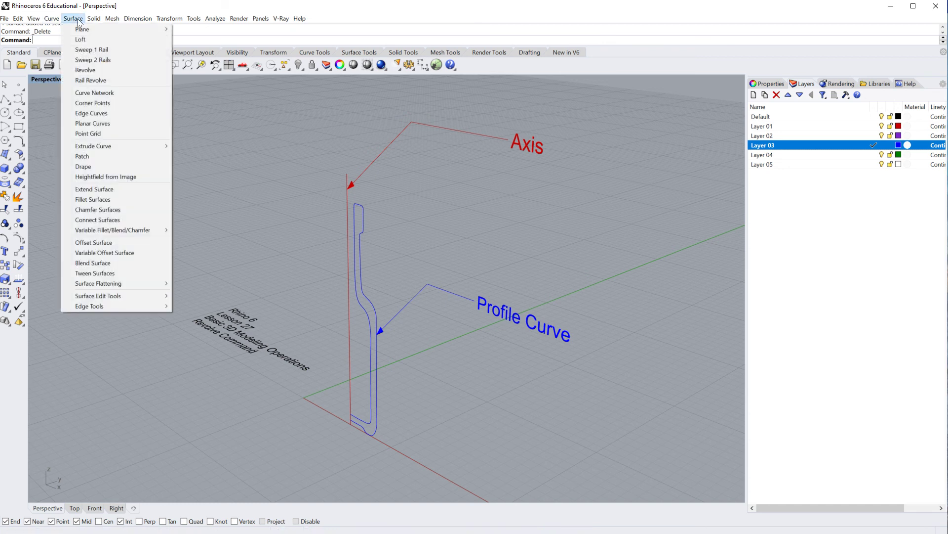
click(85, 70)
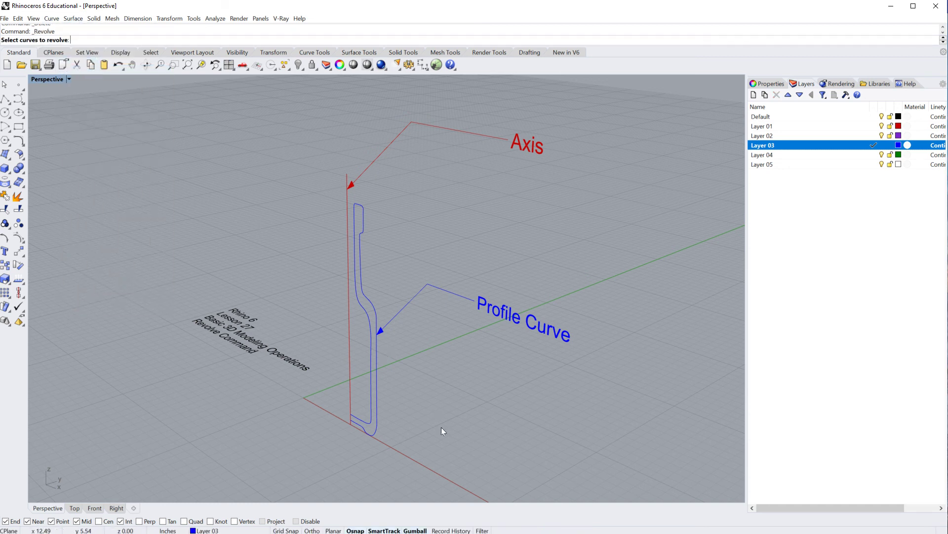
click(377, 402)
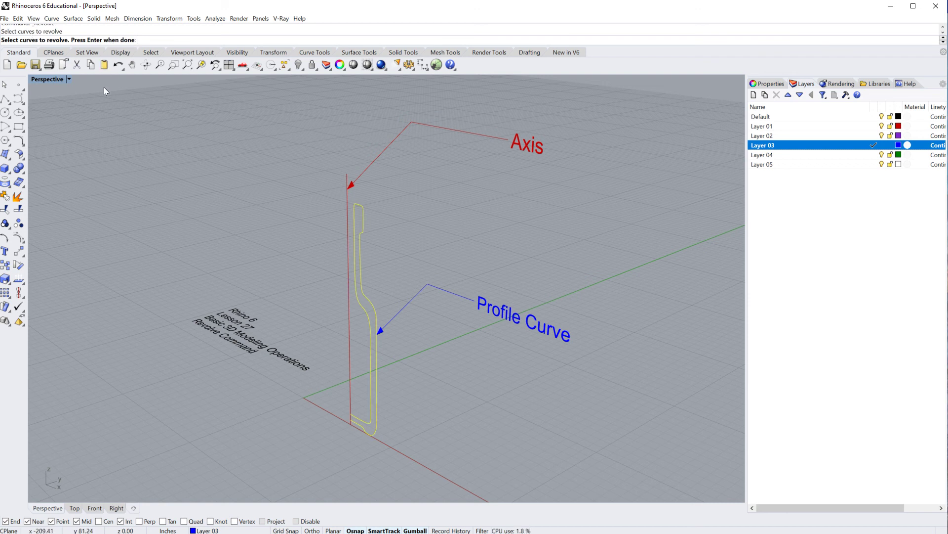
key(Return)
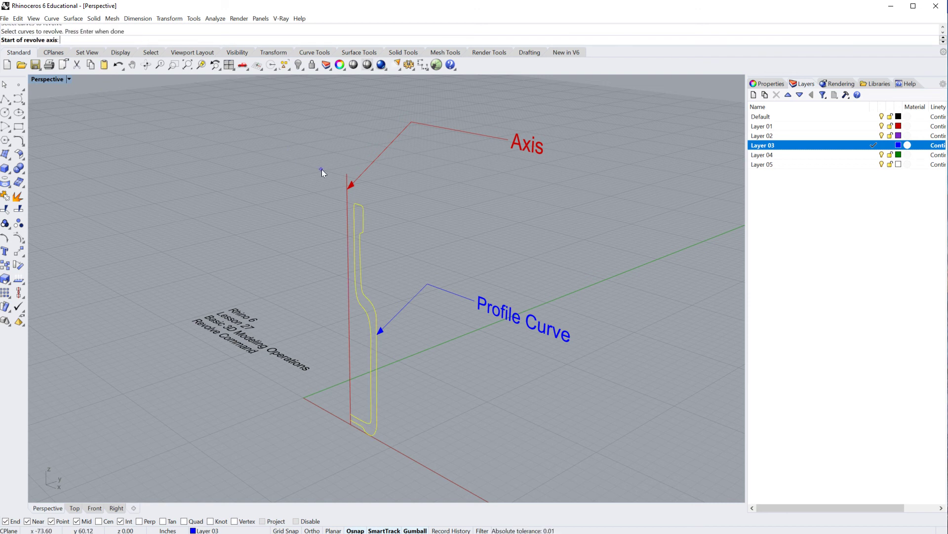
click(344, 174)
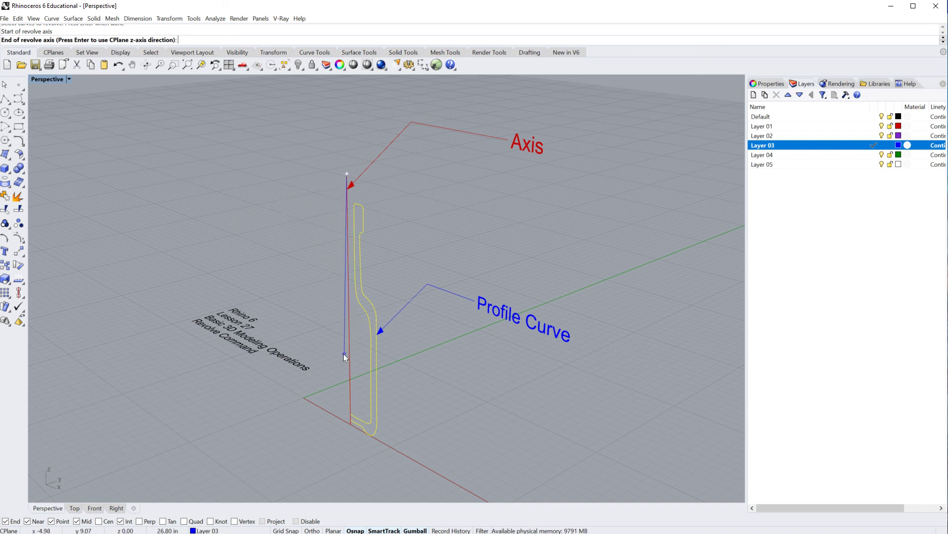
- Set the axis end at the curve base and revolve FullCircle, then orbit to a low front angle
click(347, 426)
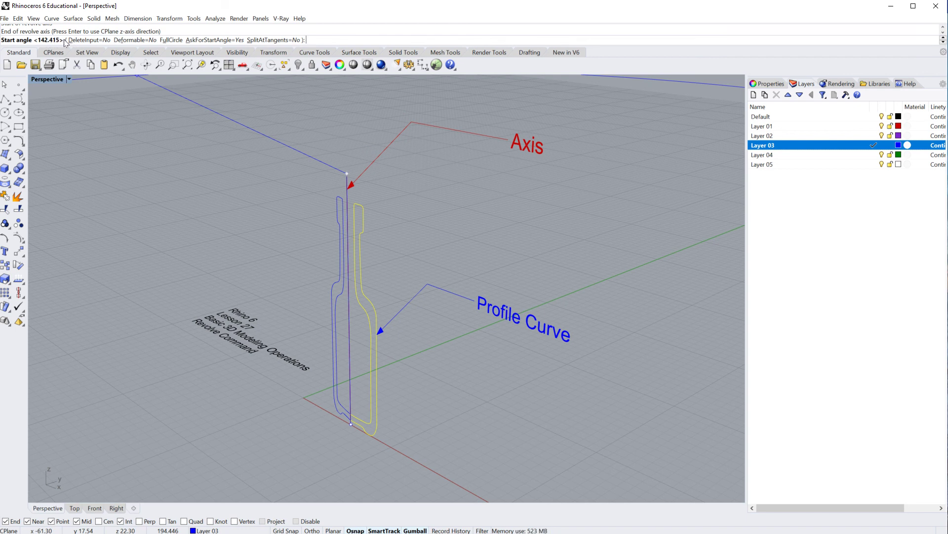
click(171, 40)
right_drag(200, 180, 250, 209)
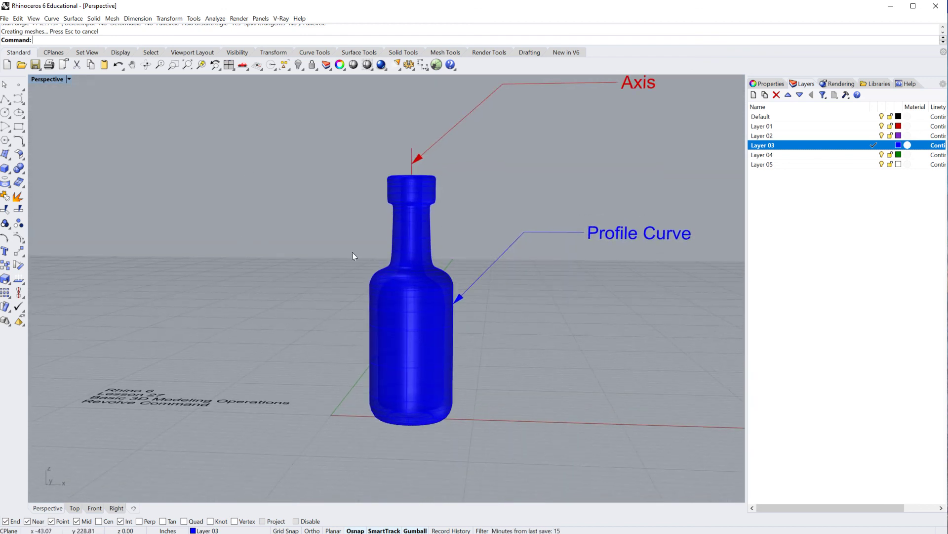